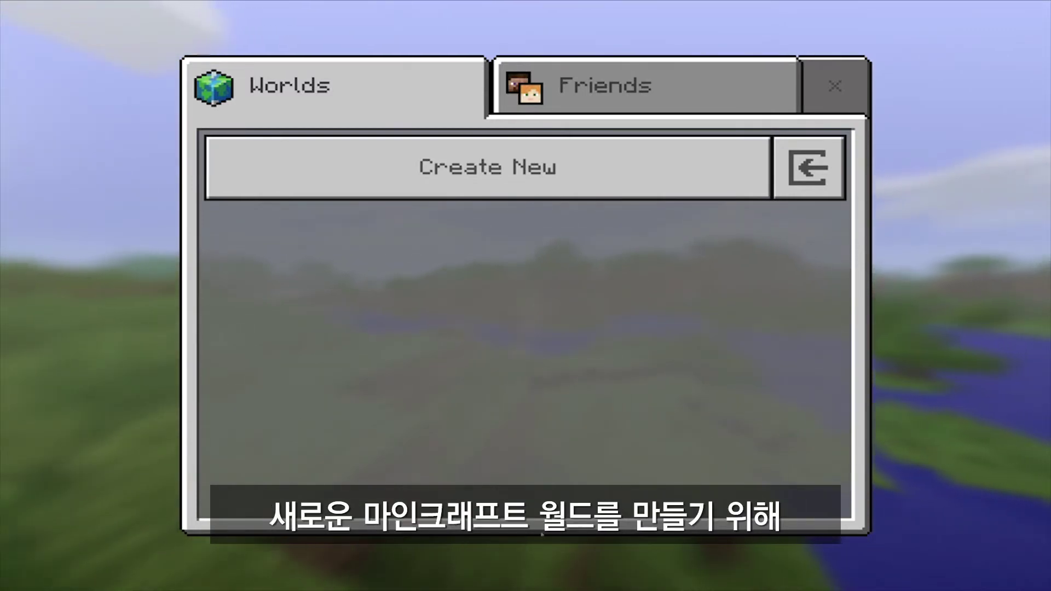
- Return to the home screen, open the empty worlds list, and start creating a new world
{"action": "left_click", "coordinate": [851, 98]}
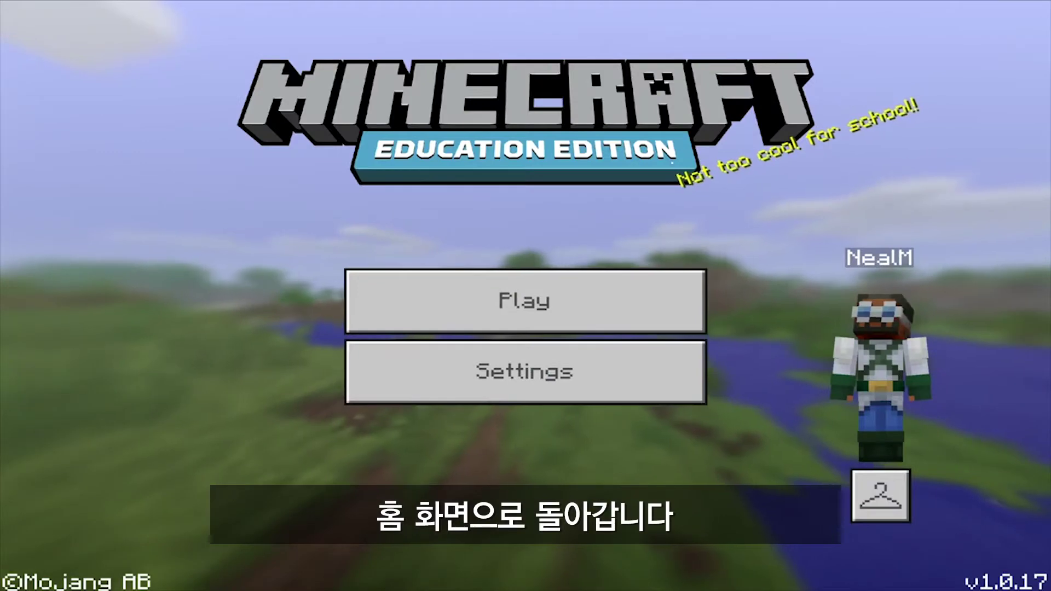
{"action": "left_click", "coordinate": [577, 296]}
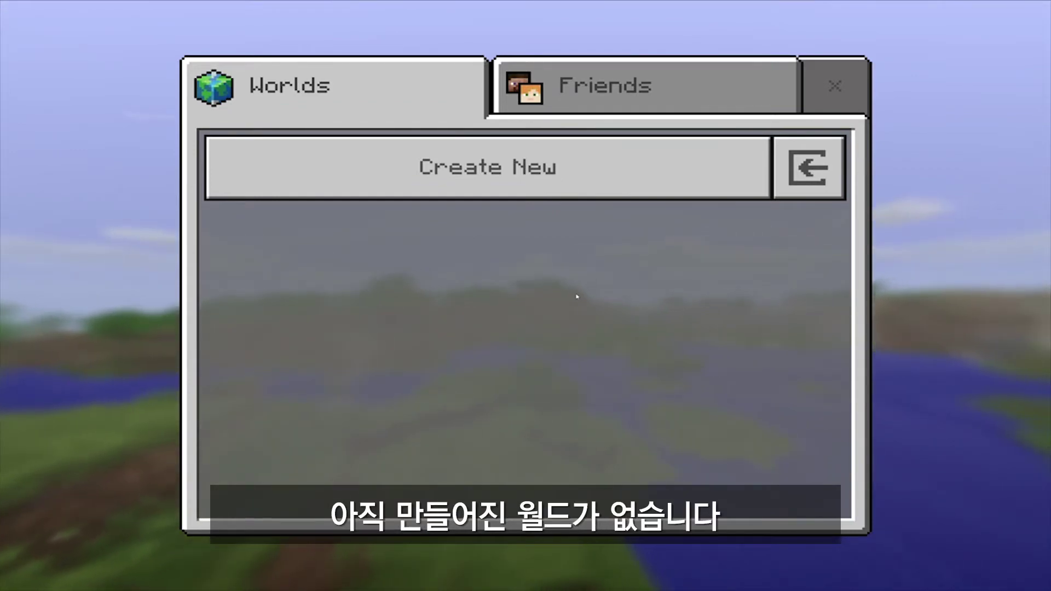
{"action": "left_click", "coordinate": [507, 186]}
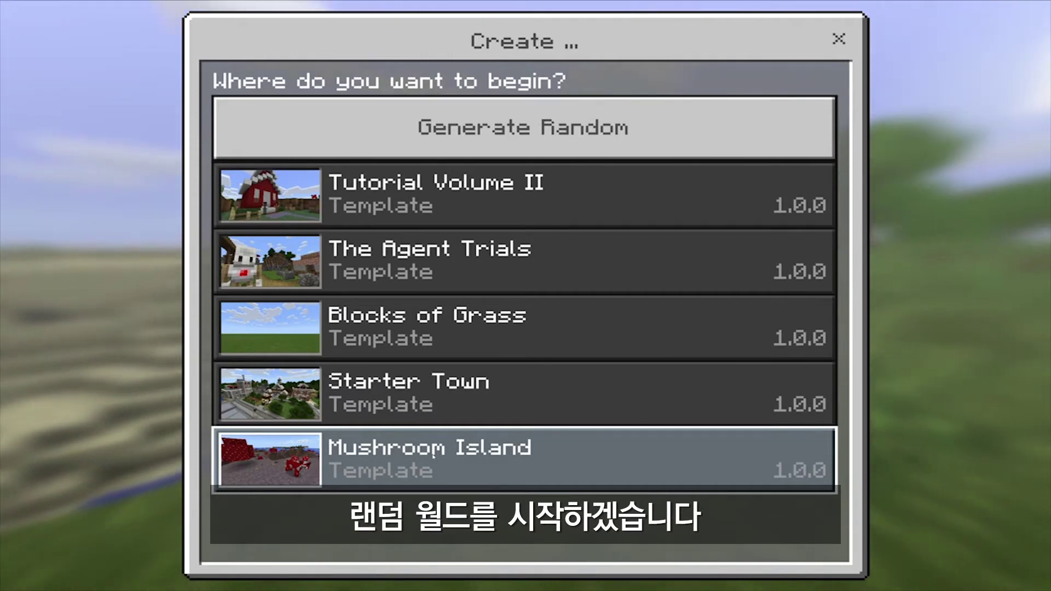
- Generate a random world and clear its default 'My World' name for renaming to 'Video World'
{"action": "left_click", "coordinate": [483, 127]}
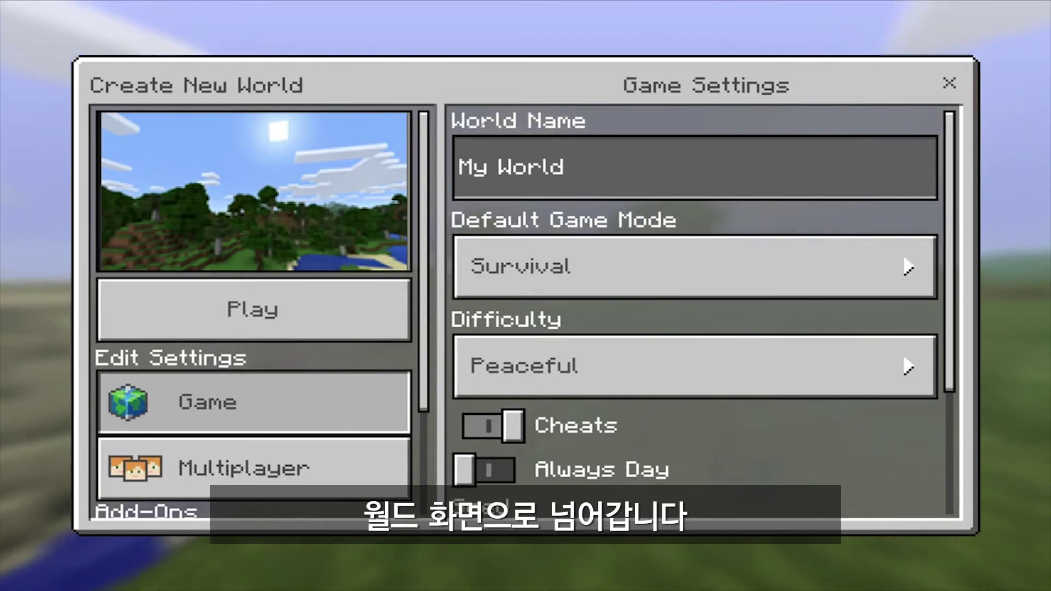
{"action": "left_click", "coordinate": [461, 166]}
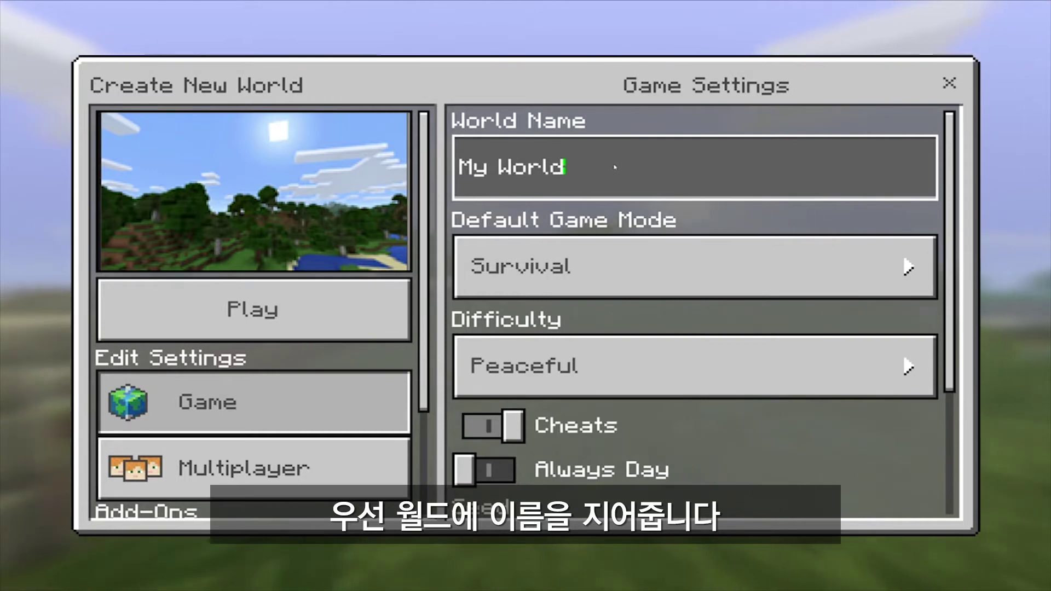
{"action": "key", "text": "BackSpace"}
{"action": "key", "text": "BackSpace"}
{"action": "key", "text": "BackSpace"}
{"action": "key", "text": "BackSpace"}
{"action": "key", "text": "BackSpace"}
{"action": "key", "text": "BackSpace"}
{"action": "key", "text": "BackSpace"}
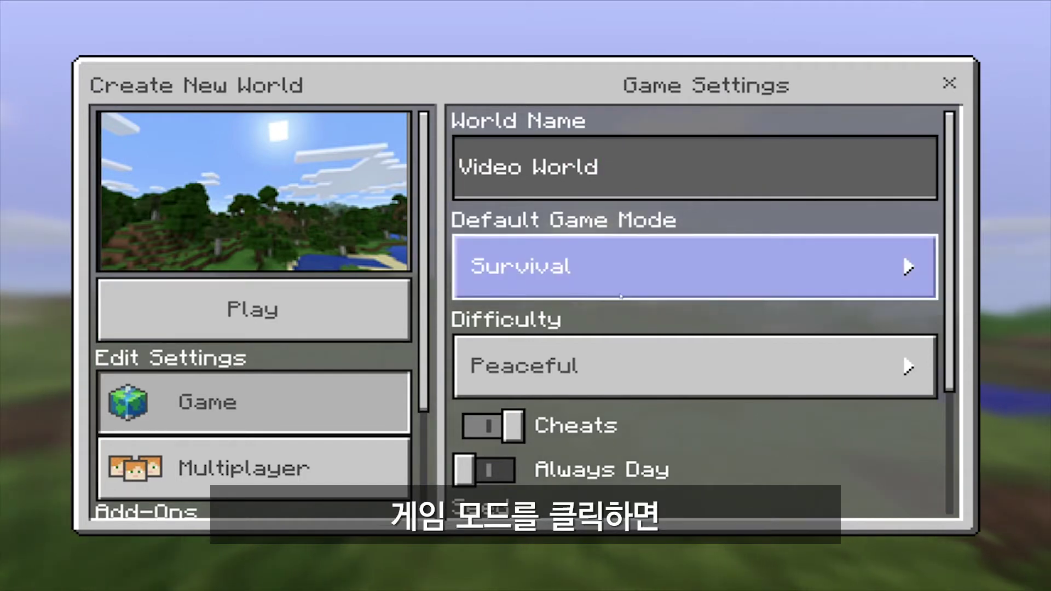
- Set the default game mode to Creative, keeping difficulty at Peaceful
{"action": "left_click", "coordinate": [622, 296]}
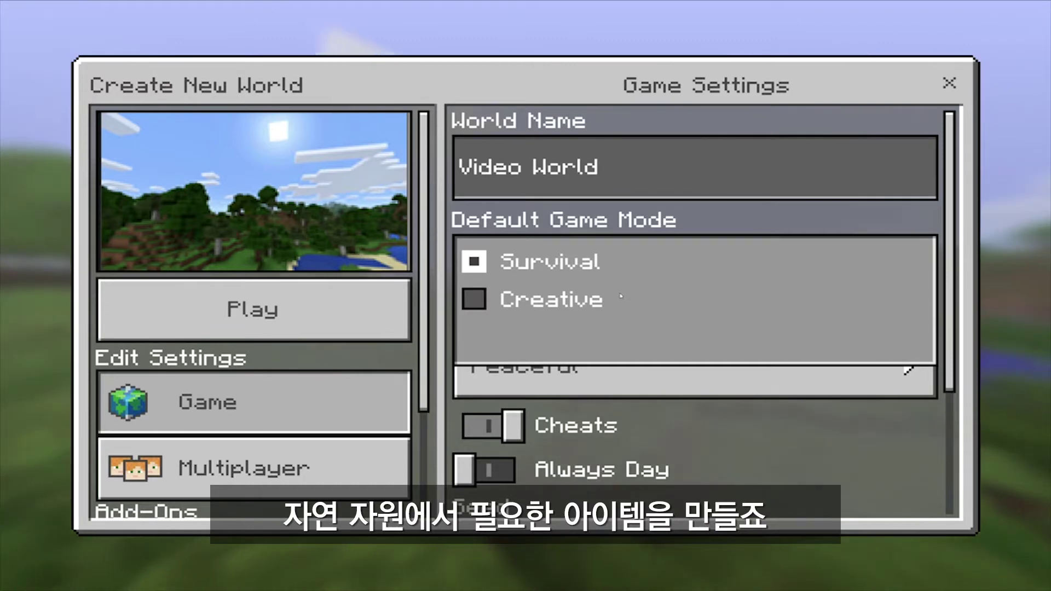
{"action": "left_click", "coordinate": [489, 292]}
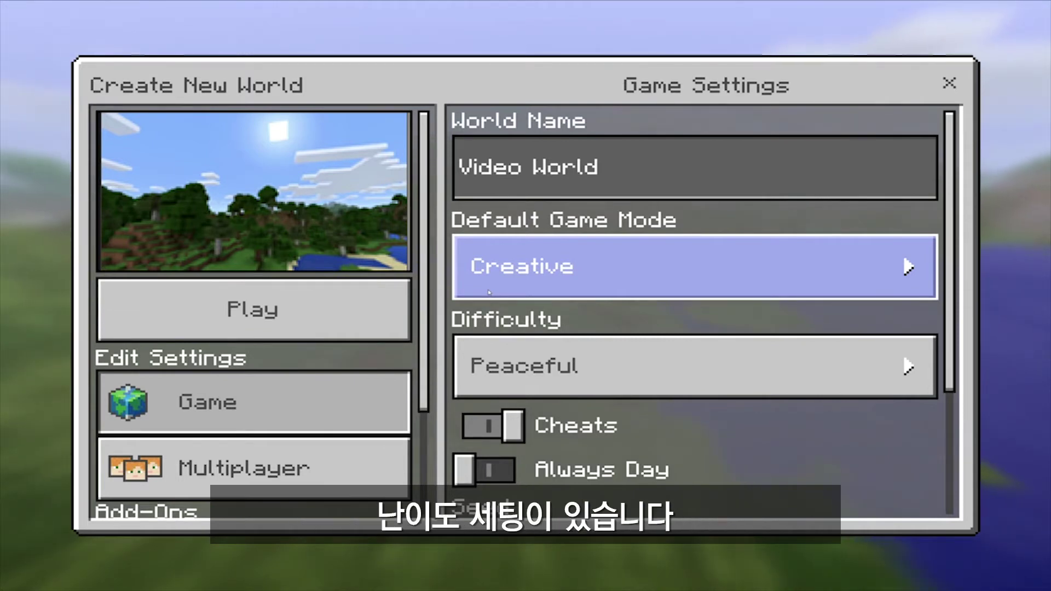
{"action": "key", "text": "Down"}
{"action": "key", "text": "Return"}
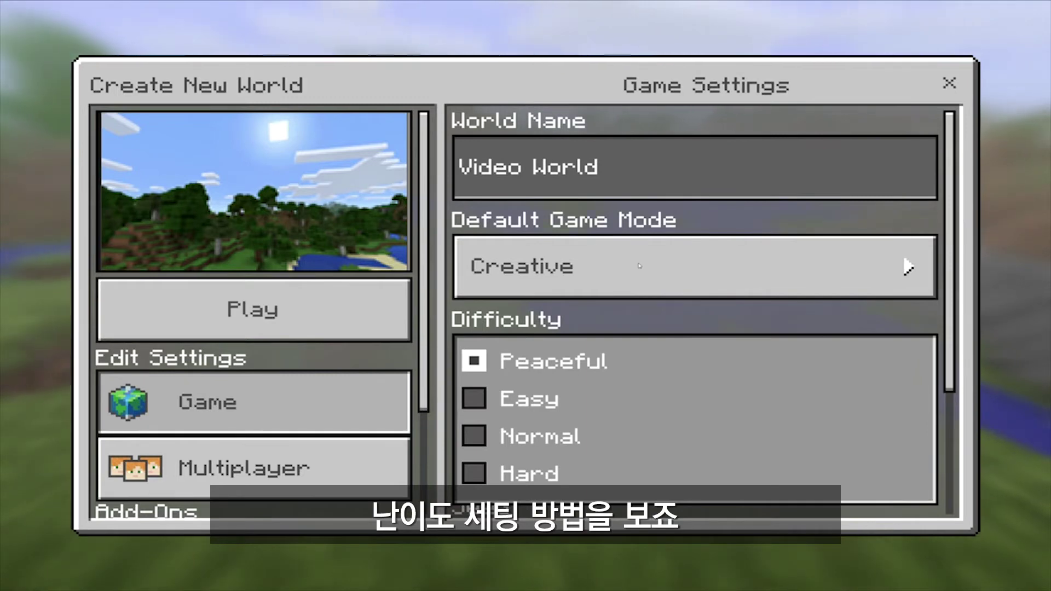
{"action": "left_click", "coordinate": [586, 337]}
- Revert the default game mode from Creative to Survival, difficulty still Peaceful
{"action": "key", "text": "Return"}
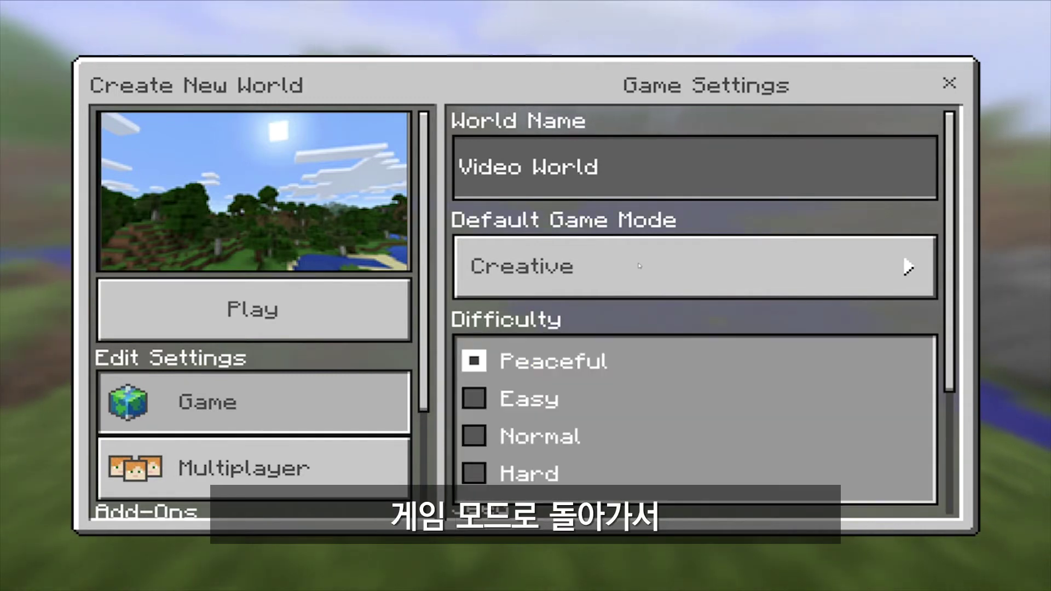
{"action": "left_click", "coordinate": [505, 256]}
{"action": "left_click", "coordinate": [551, 262]}
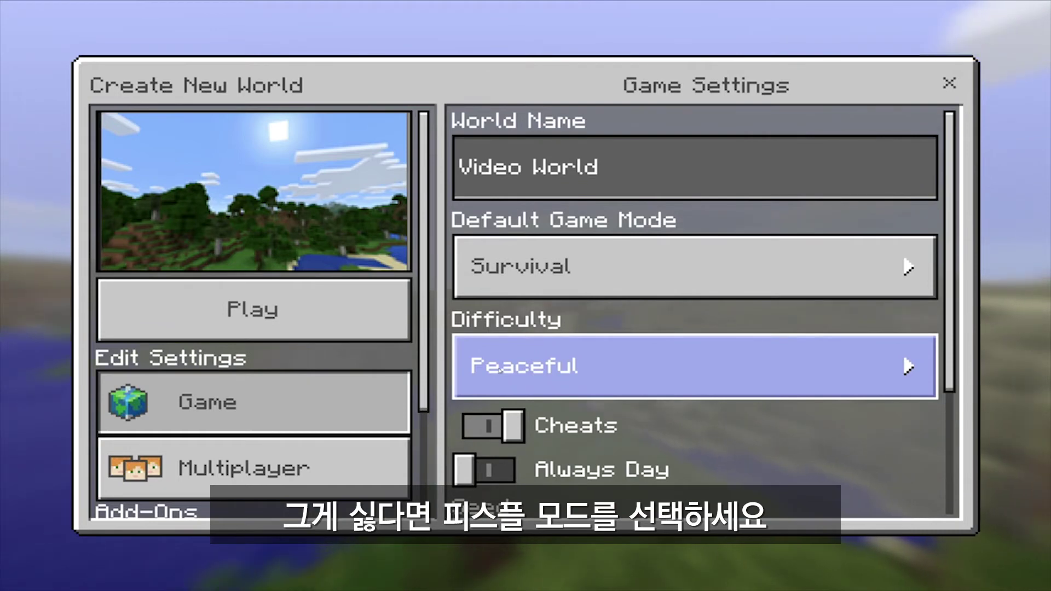
- Turn on Cheats and Always Day, and set the default game mode to Creative
{"action": "key", "text": "Down"}
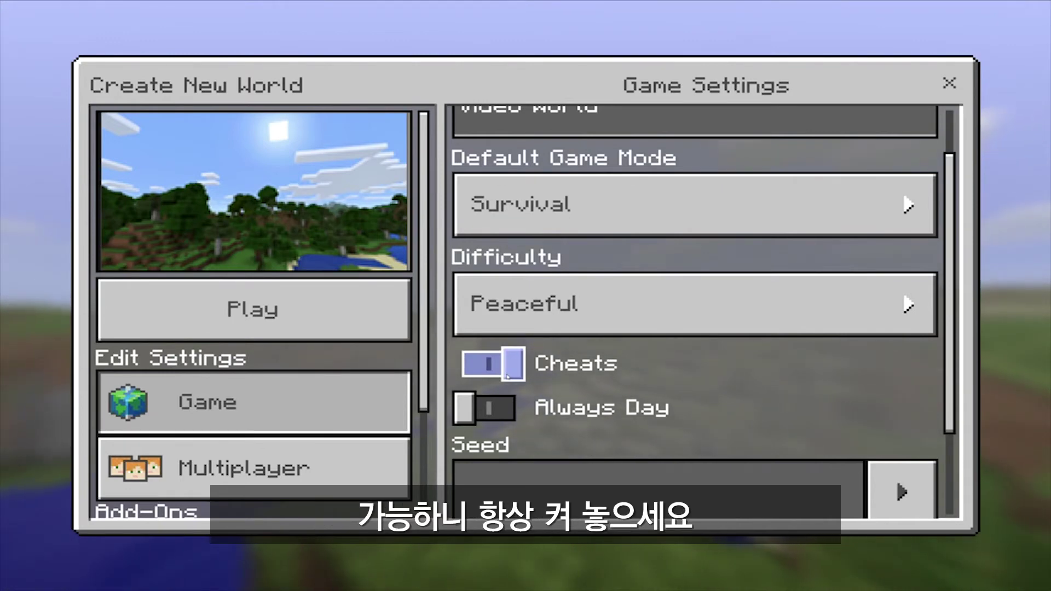
{"action": "key", "text": "Down"}
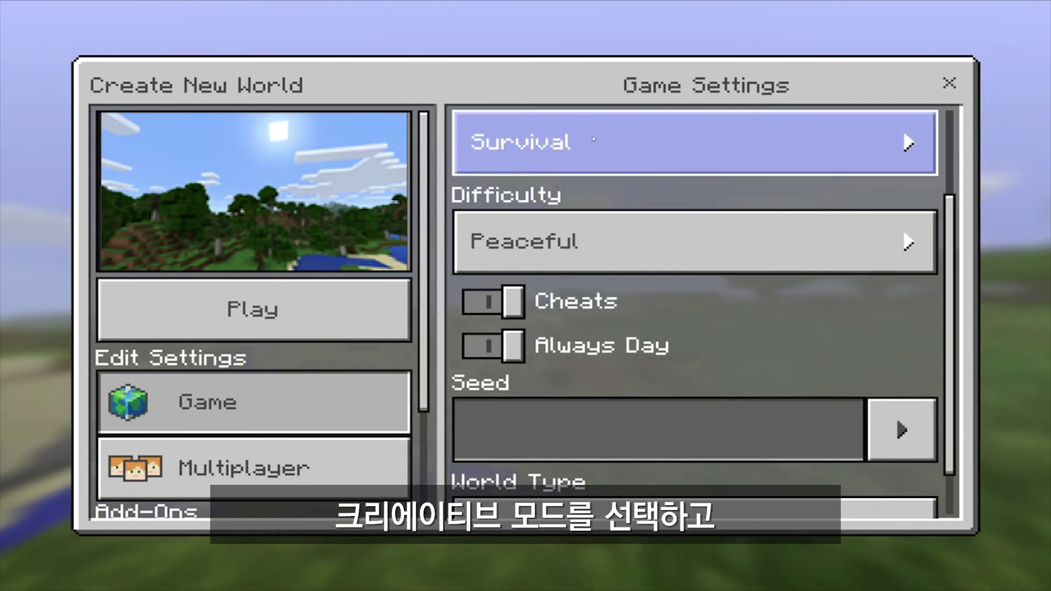
{"action": "key", "text": "Return"}
{"action": "key", "text": "Down"}
{"action": "key", "text": "Return"}
- Move down past Seed to the World Type setting and show its options
{"action": "key", "text": "Down"}
{"action": "key", "text": "Down"}
{"action": "key", "text": "Down"}
{"action": "key", "text": "Down"}
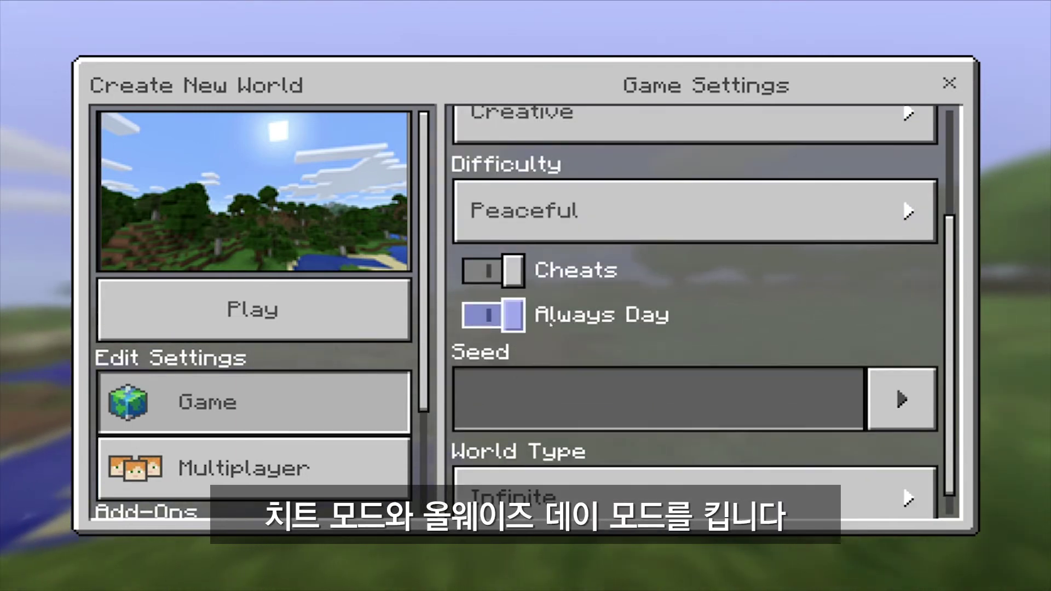
{"action": "scroll", "coordinate": [548, 329], "scroll_direction": "down", "scroll_amount": 1}
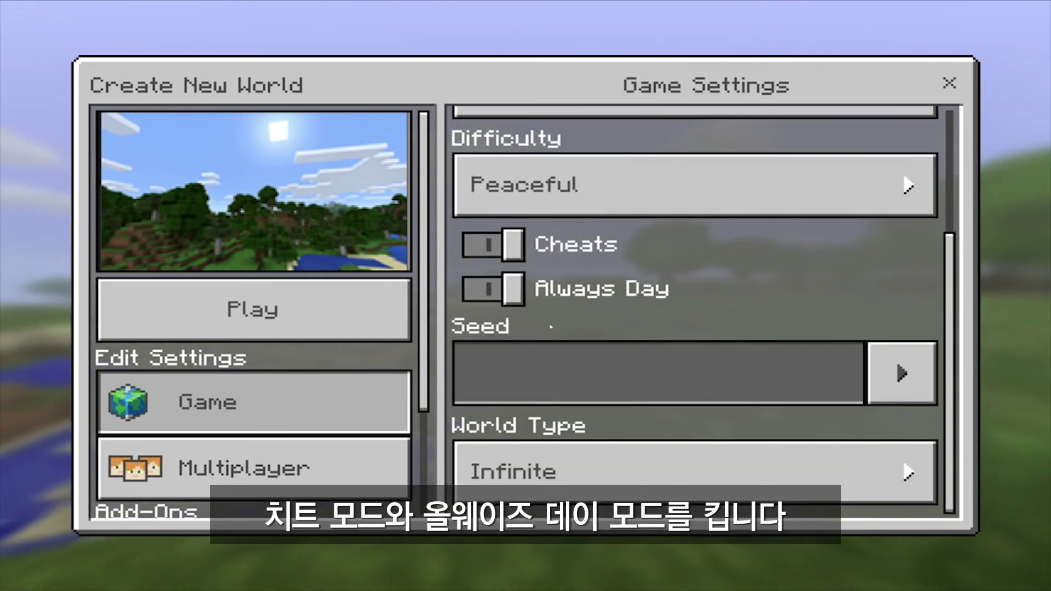
{"action": "left_click", "coordinate": [634, 470]}
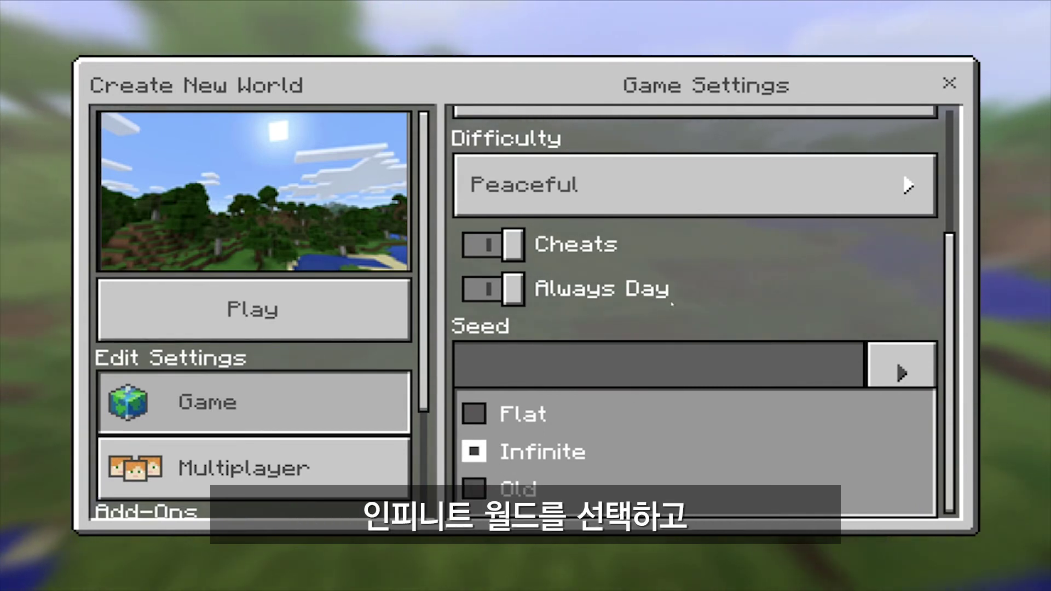
- Keep Infinite as the world type, review the settings, and create the world
{"action": "key", "text": "Return"}
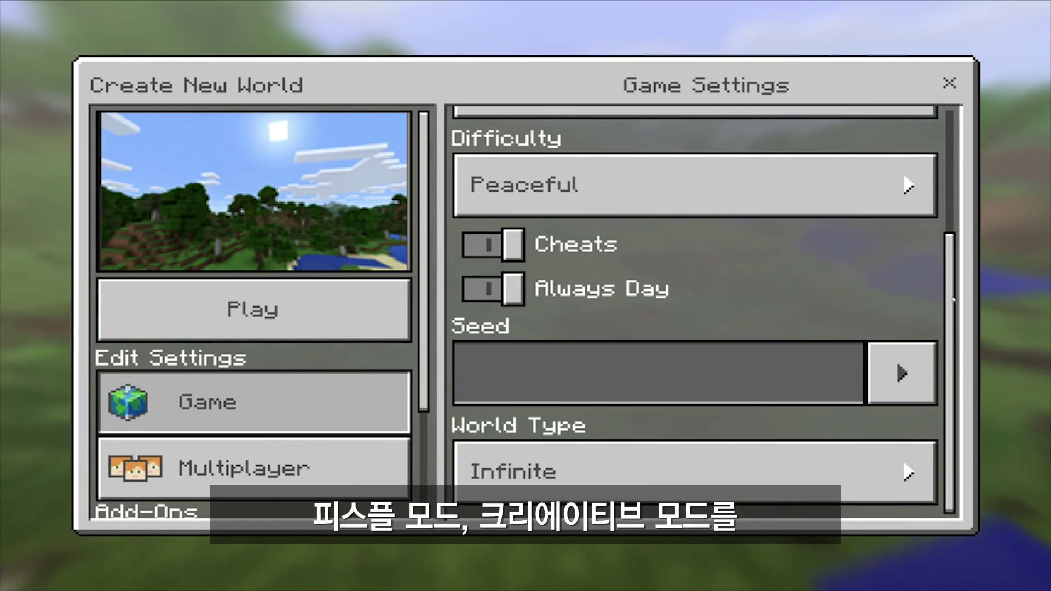
{"action": "scroll", "coordinate": [696, 306], "scroll_direction": "up", "scroll_amount": 2}
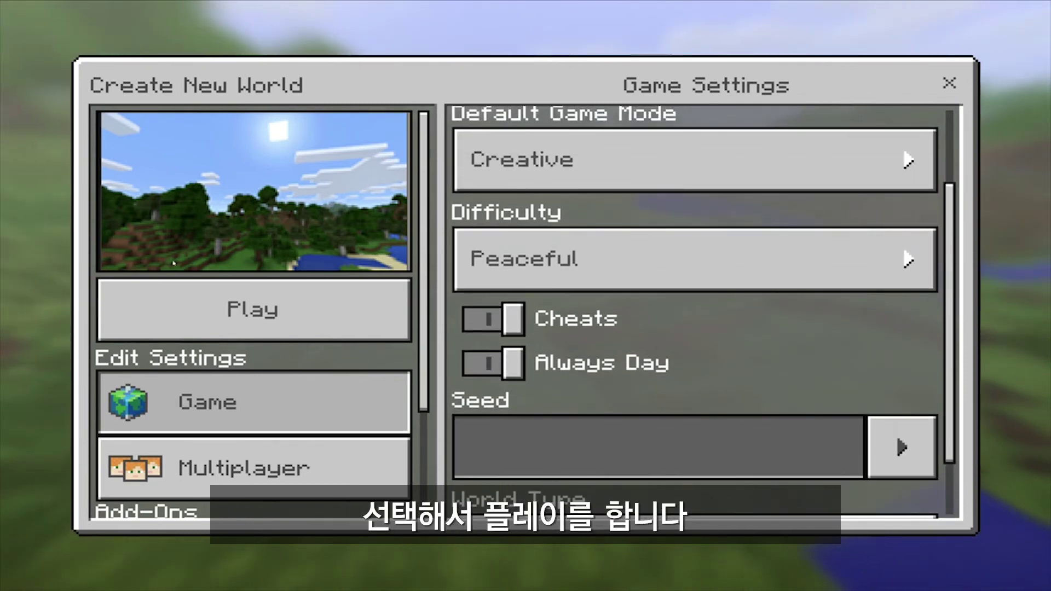
{"action": "scroll", "coordinate": [252, 340], "scroll_direction": "down", "scroll_amount": 1}
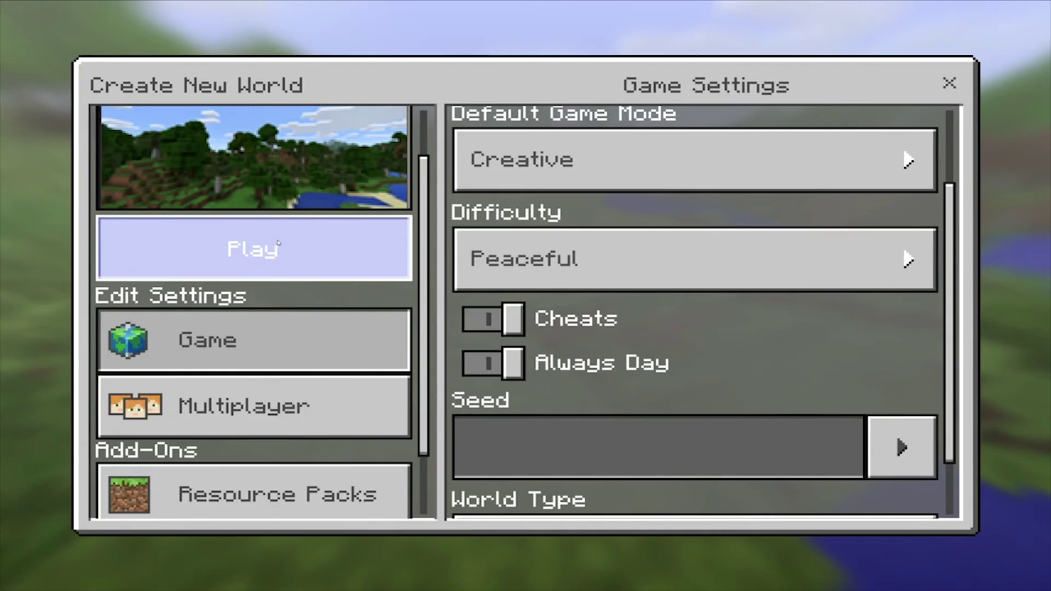
{"action": "left_click", "coordinate": [278, 245]}
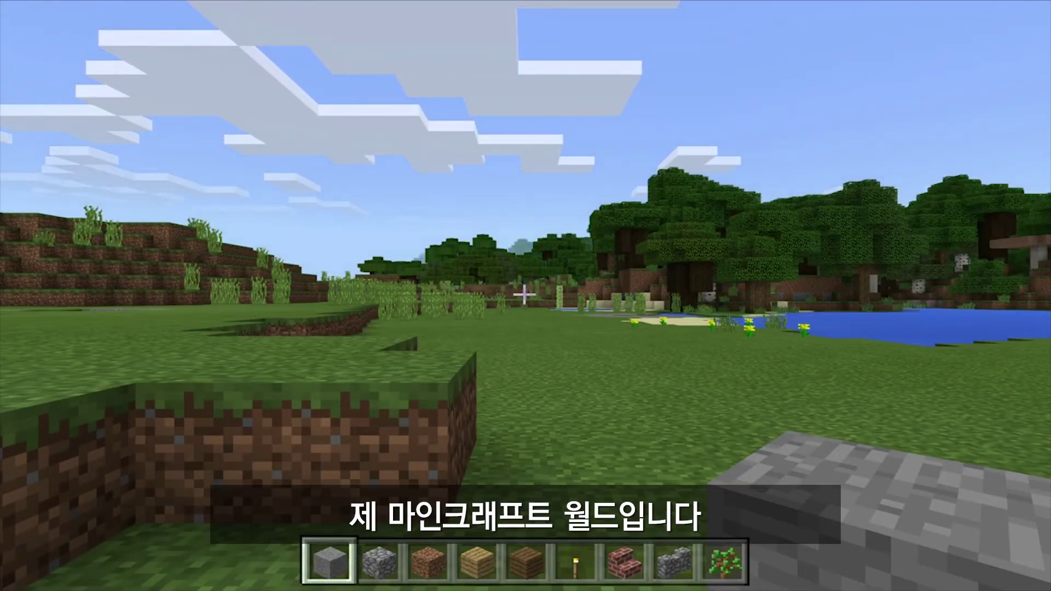
- Fly up and forward over Video World's river valley to view the landscape
{"action": "mouse_move", "coordinate": [525, 296]}
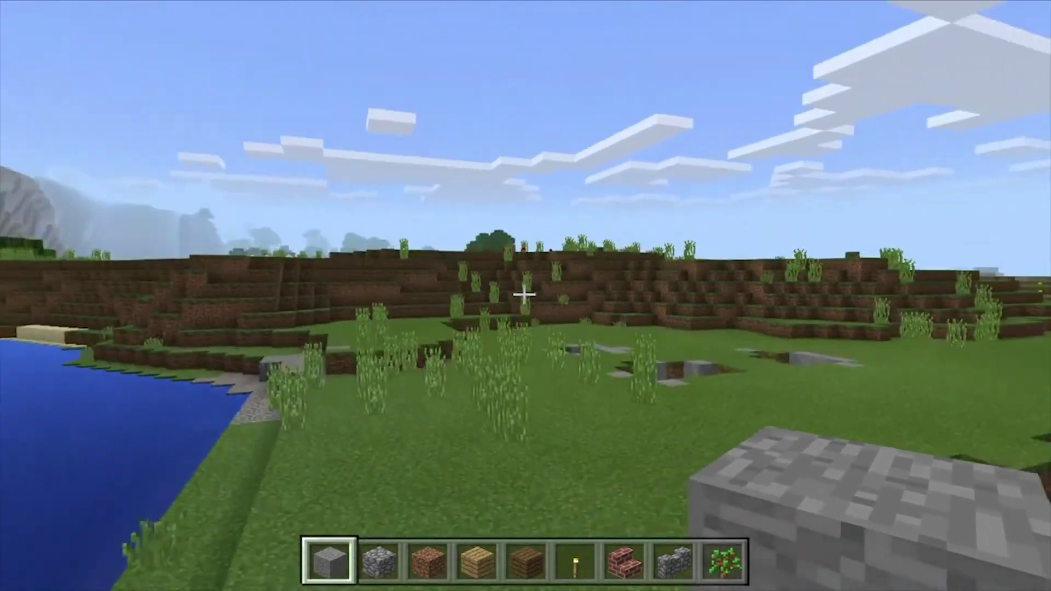
{"action": "key", "text": "space"}
{"action": "key", "text": "space"}
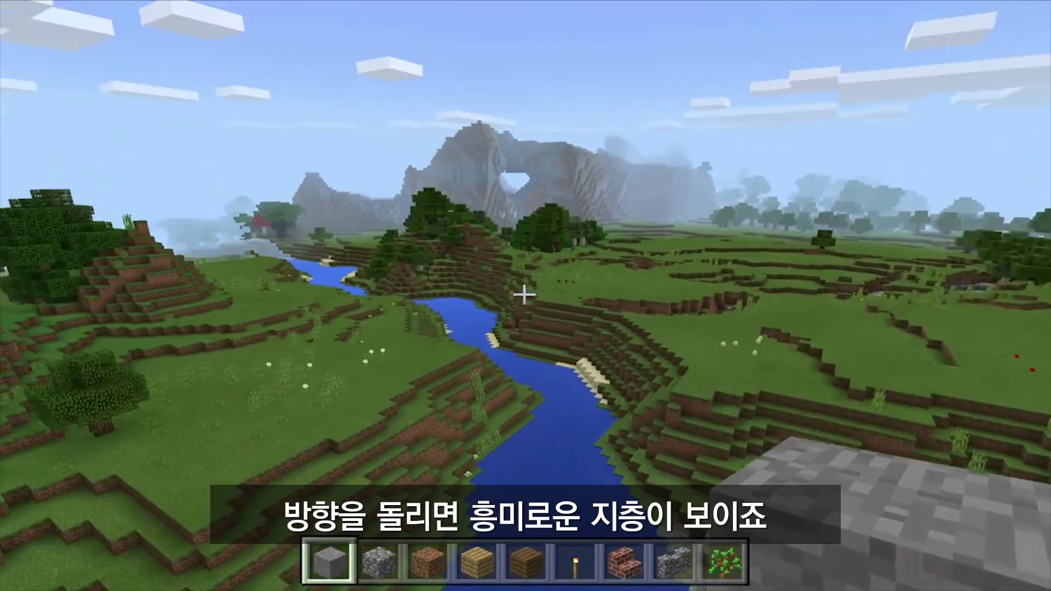
{"action": "key", "text": "w"}
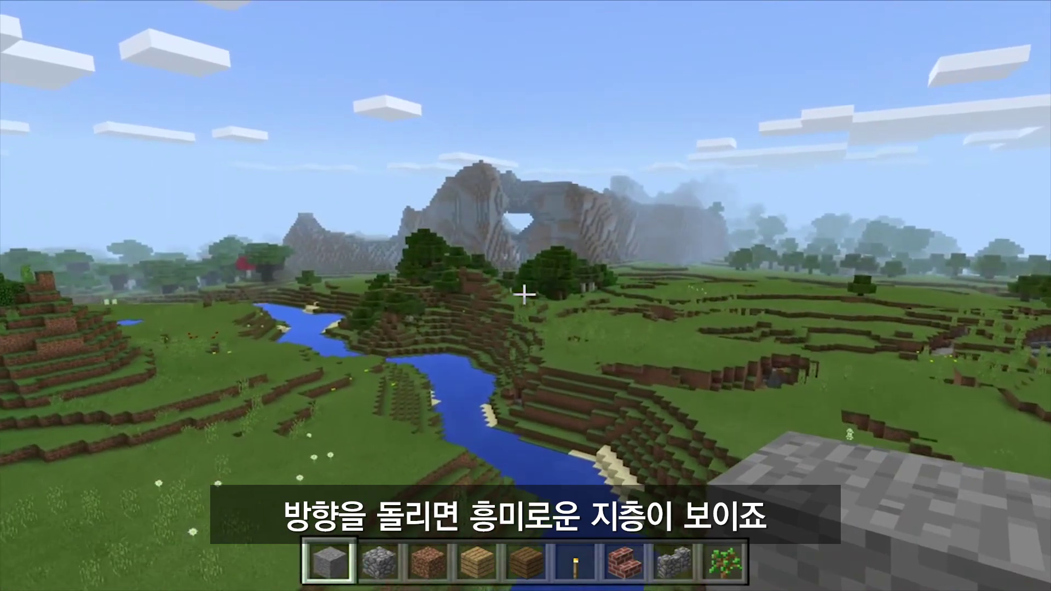